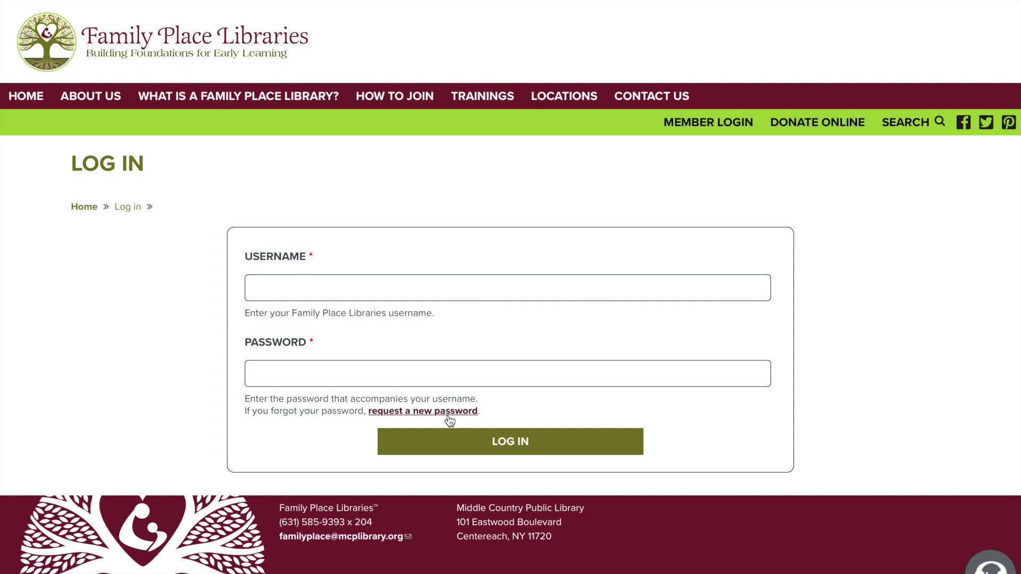
# Step: Log in to the member account and open the [2018] Middle Country Public Library form for editing
pyautogui.write('•••••••••••')
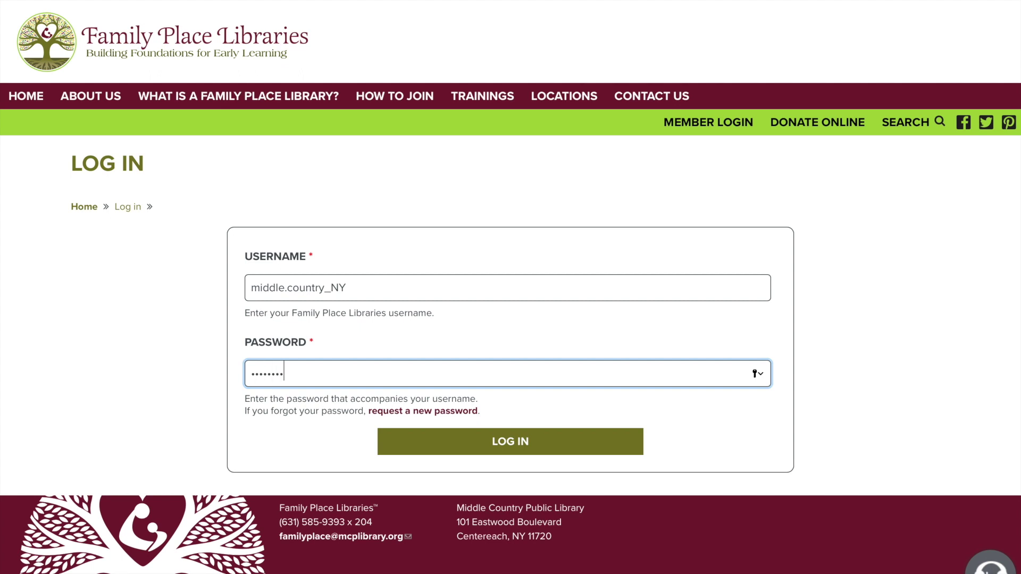
pyautogui.click(510, 441)
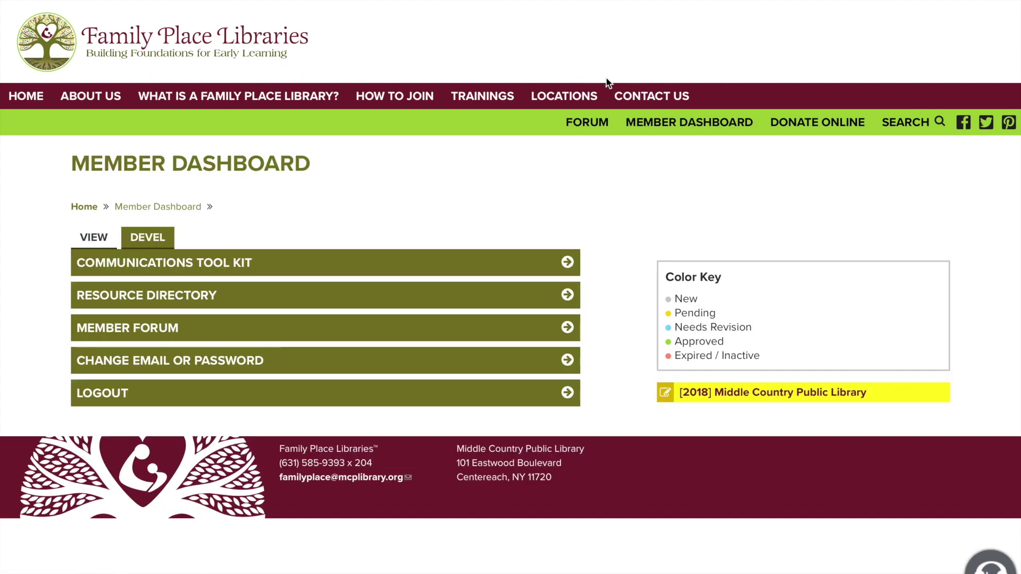
pyautogui.click(717, 393)
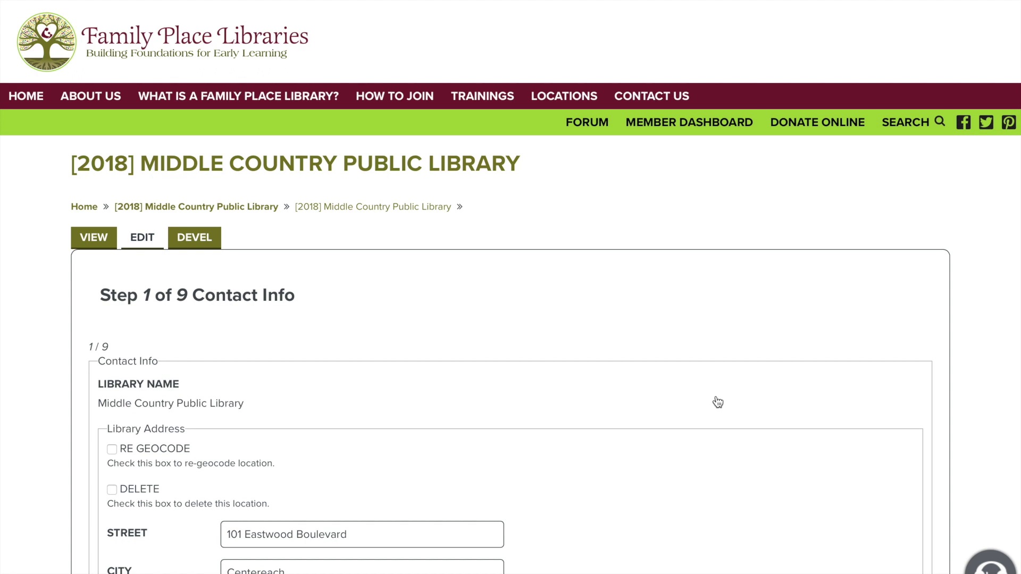
# Step: Review the Step 1 Contact Info, with site in development answered No, and save progress
pyautogui.scroll(-5, 718, 402)
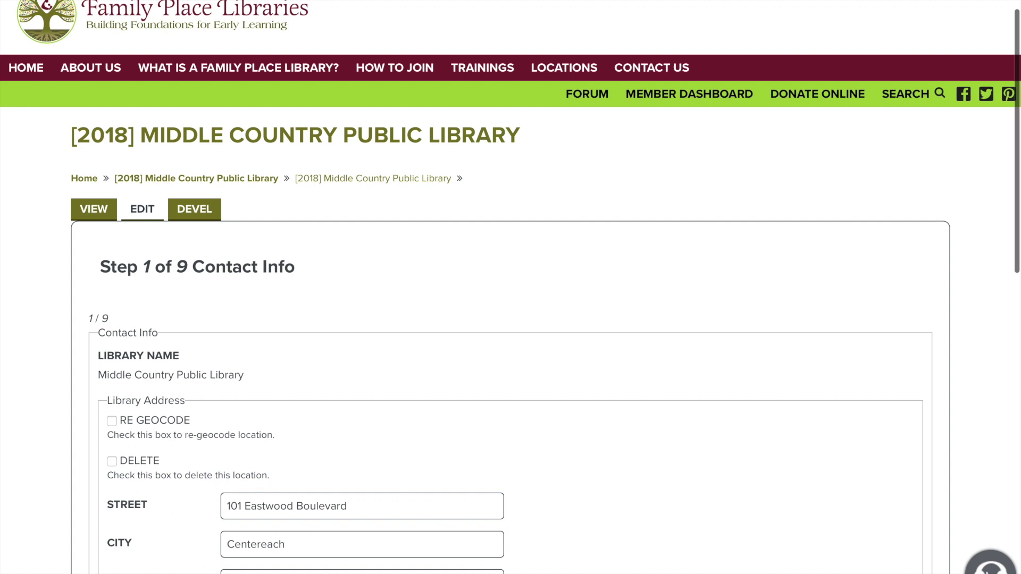
pyautogui.scroll(-3, 510, 288)
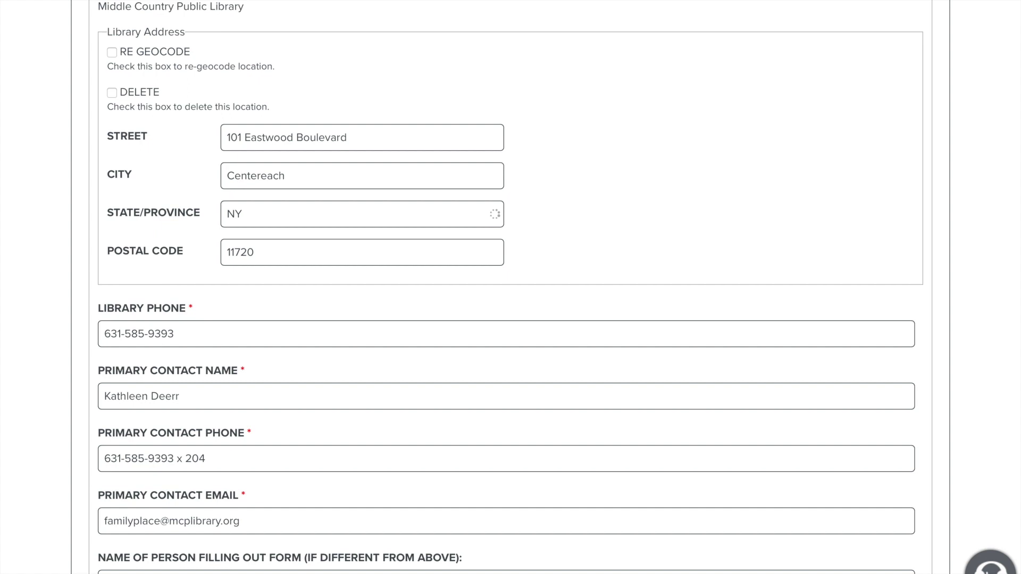
pyautogui.scroll(-3, 511, 288)
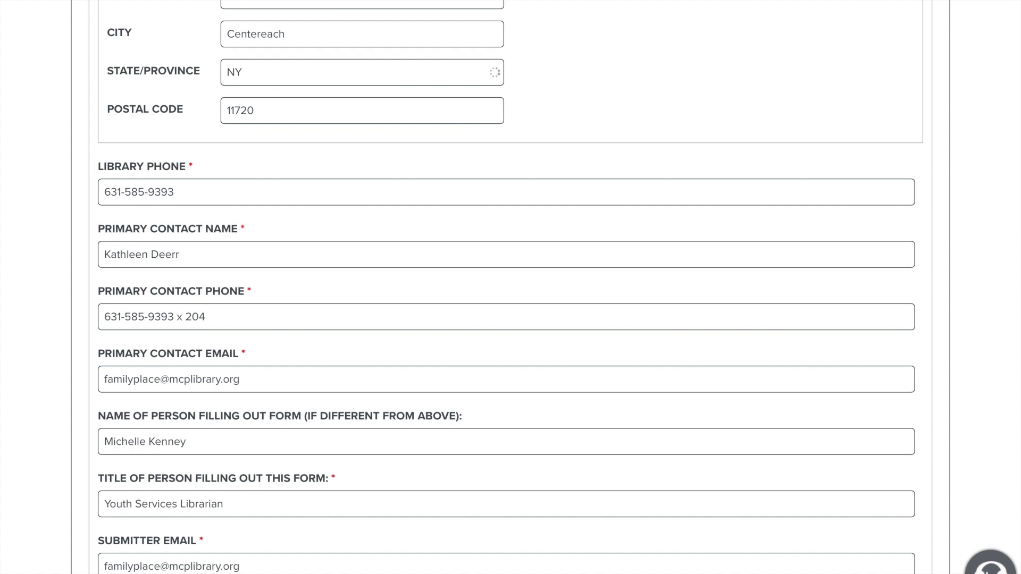
pyautogui.scroll(-4, 288, 452)
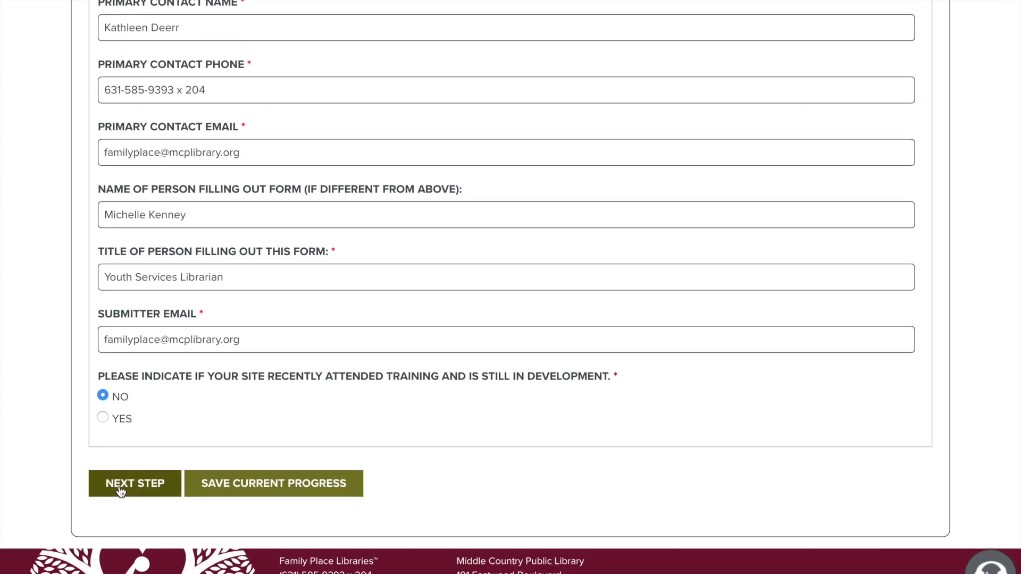
pyautogui.click(268, 482)
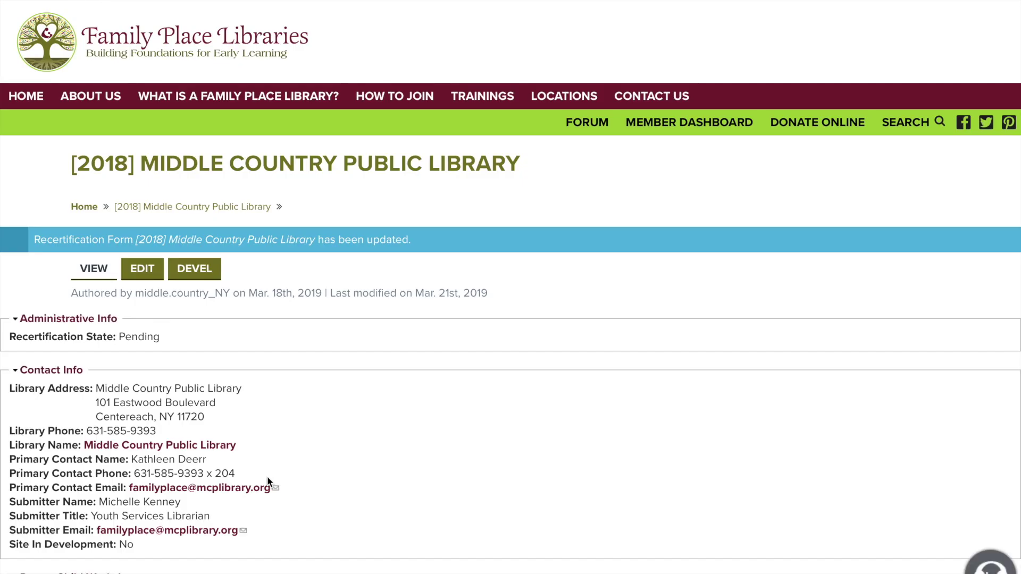
# Step: Reopen the form for editing and advance through Step 2 Parent Child Workshop to Step 3
pyautogui.scroll(-1, 156, 220)
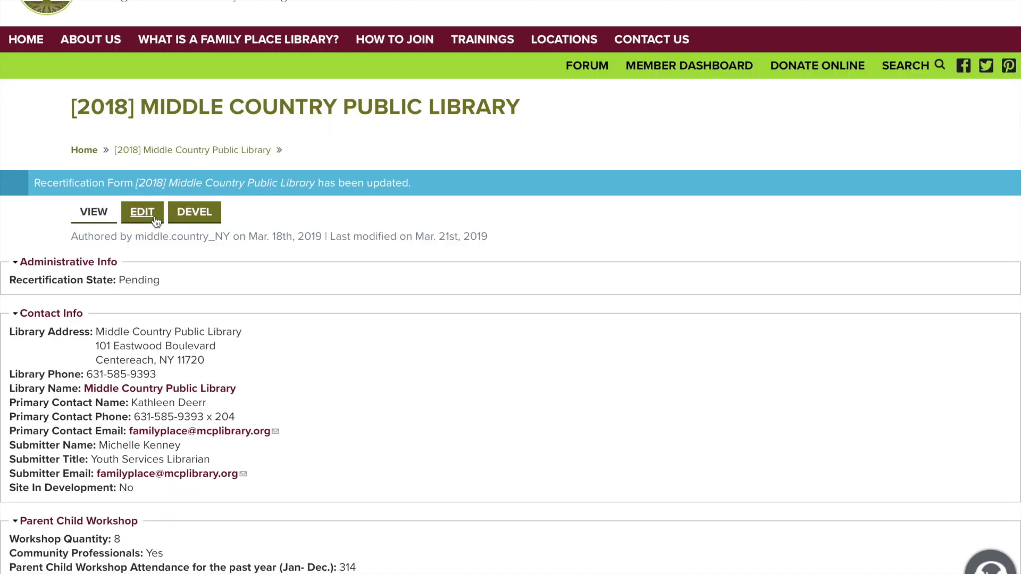
pyautogui.click(156, 220)
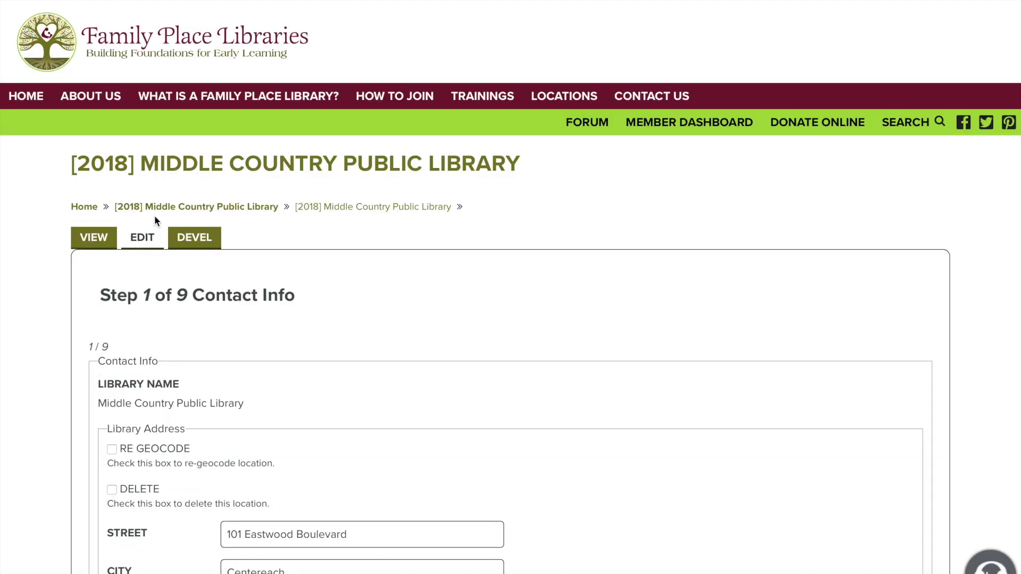
pyautogui.scroll(-6, 155, 215)
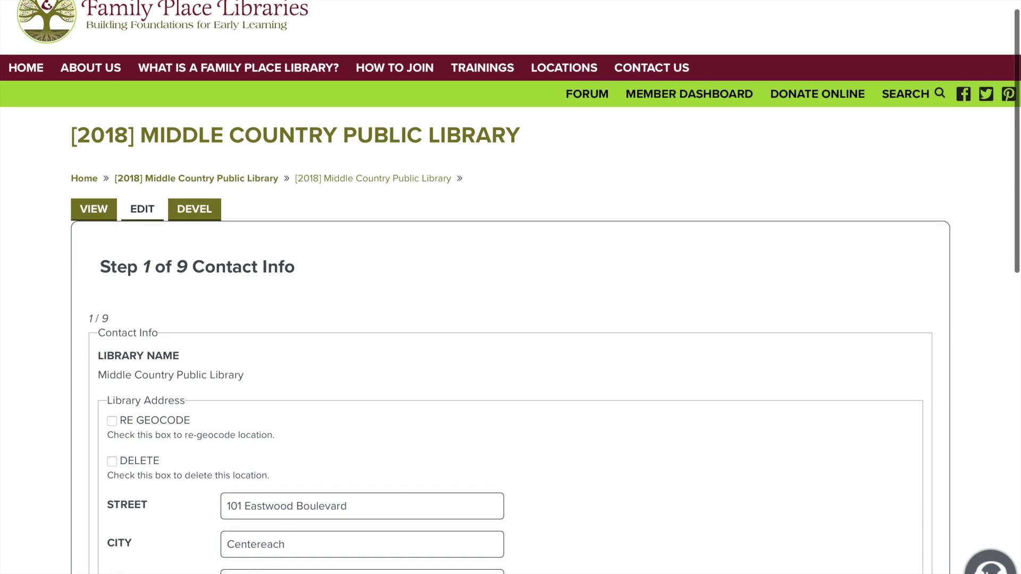
pyautogui.scroll(-8, 154, 348)
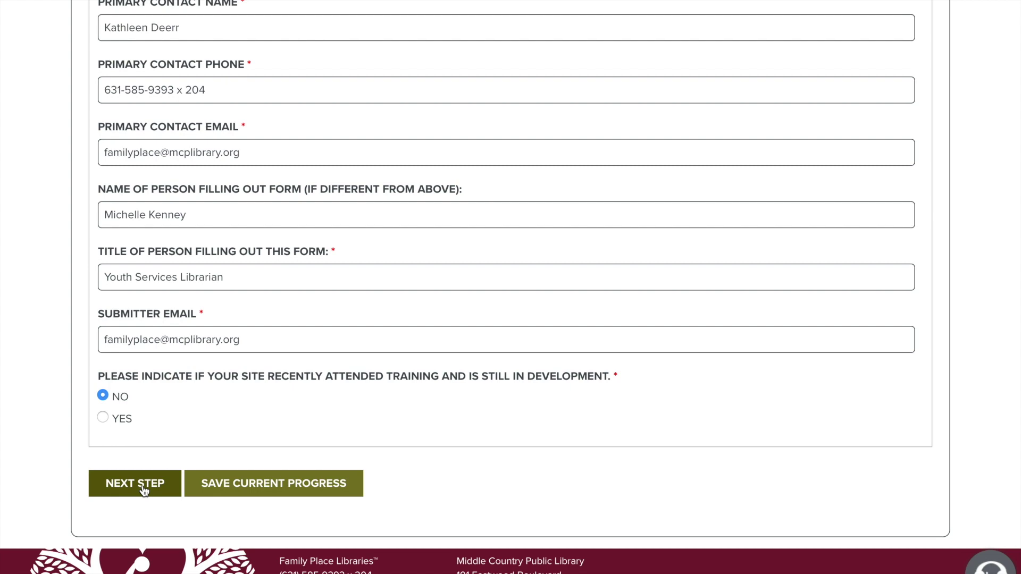
pyautogui.click(142, 486)
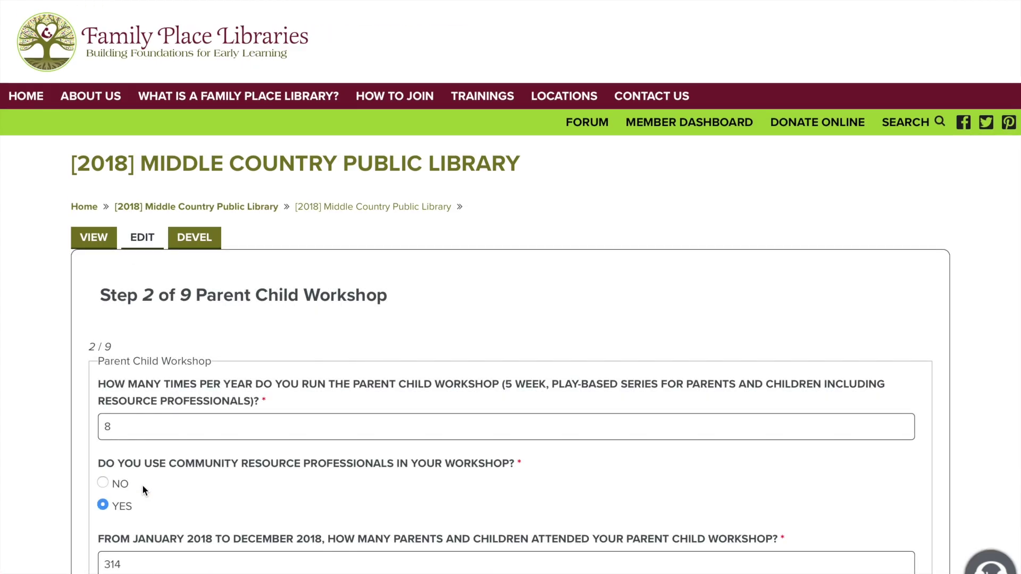
pyautogui.scroll(-2, 142, 483)
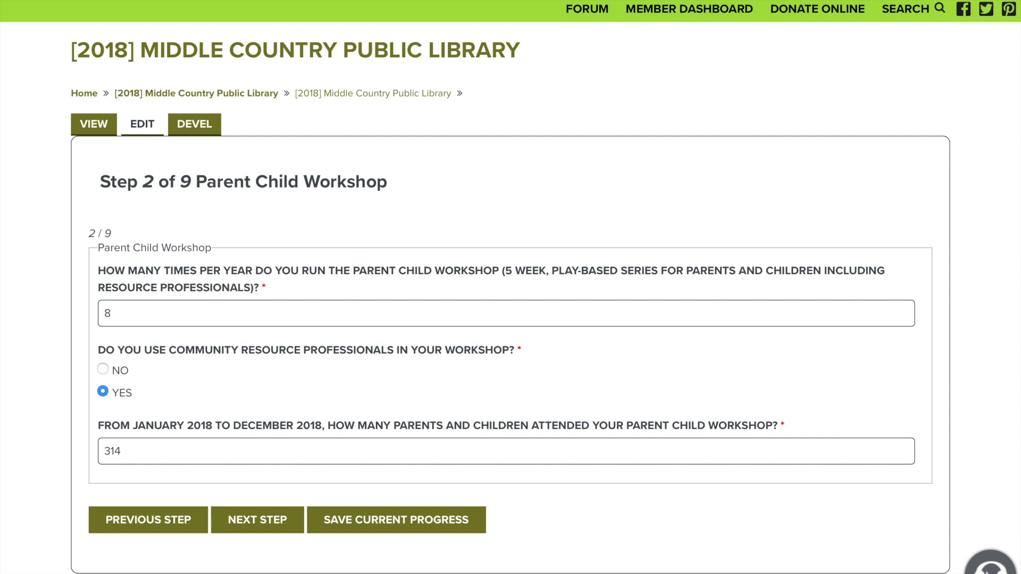
pyautogui.click(237, 520)
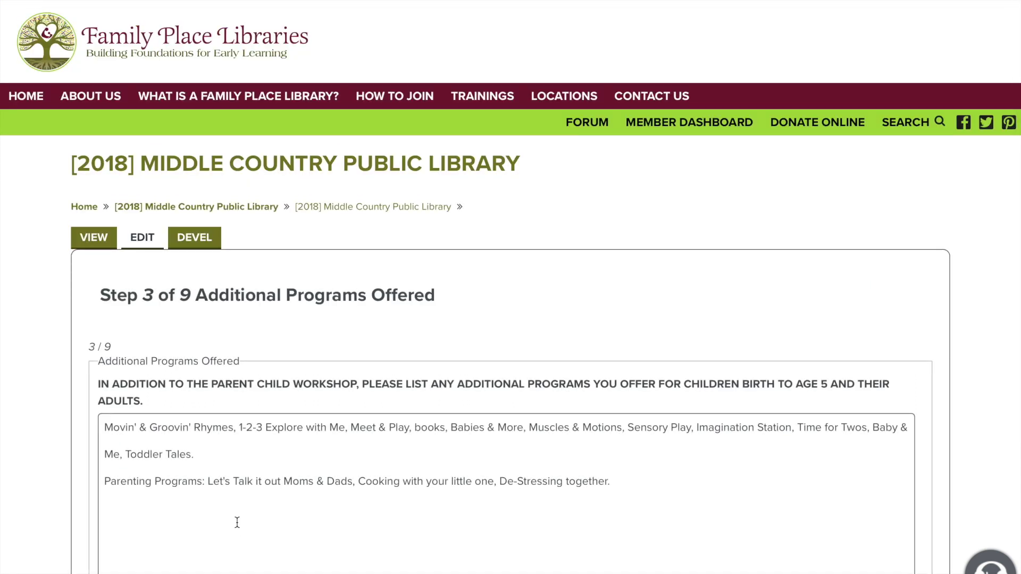
# Step: Advance past Step 3 Additional Programs Offered and Step 4 Space to Step 5 Collections
pyautogui.scroll(-2, 237, 522)
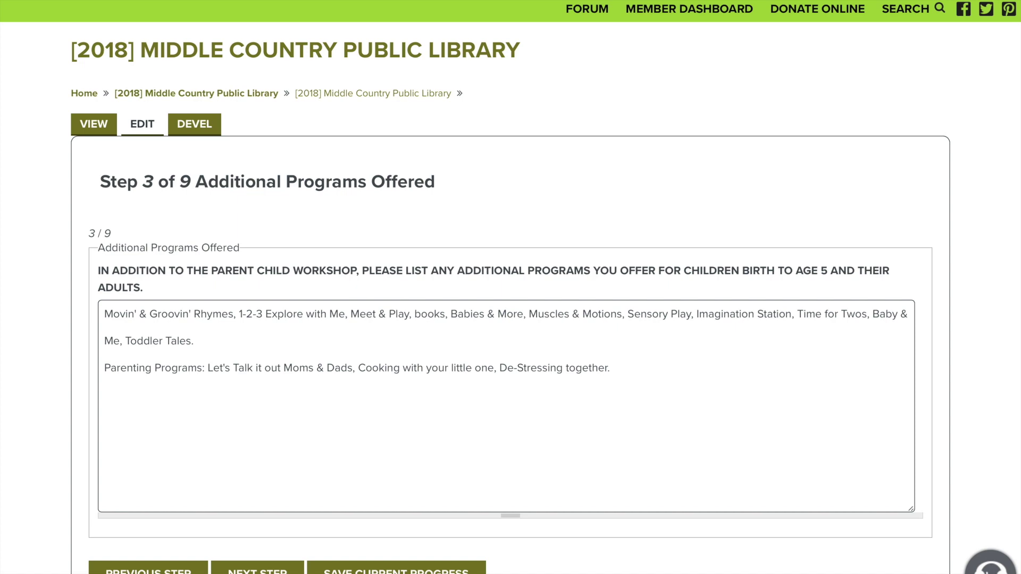
pyautogui.scroll(-1, 238, 540)
pyautogui.click(239, 540)
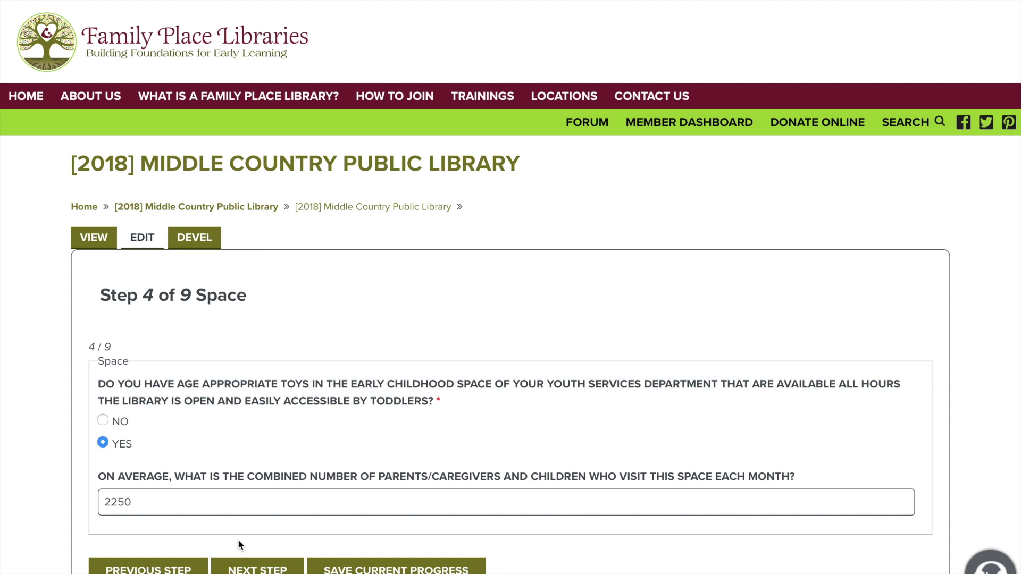
pyautogui.scroll(-2, 237, 539)
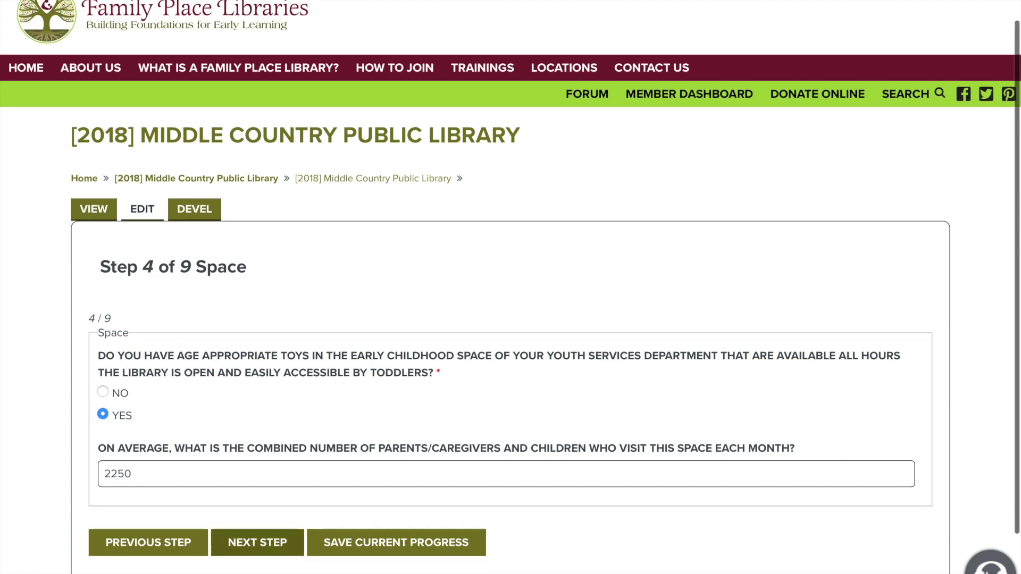
pyautogui.scroll(-1, 511, 287)
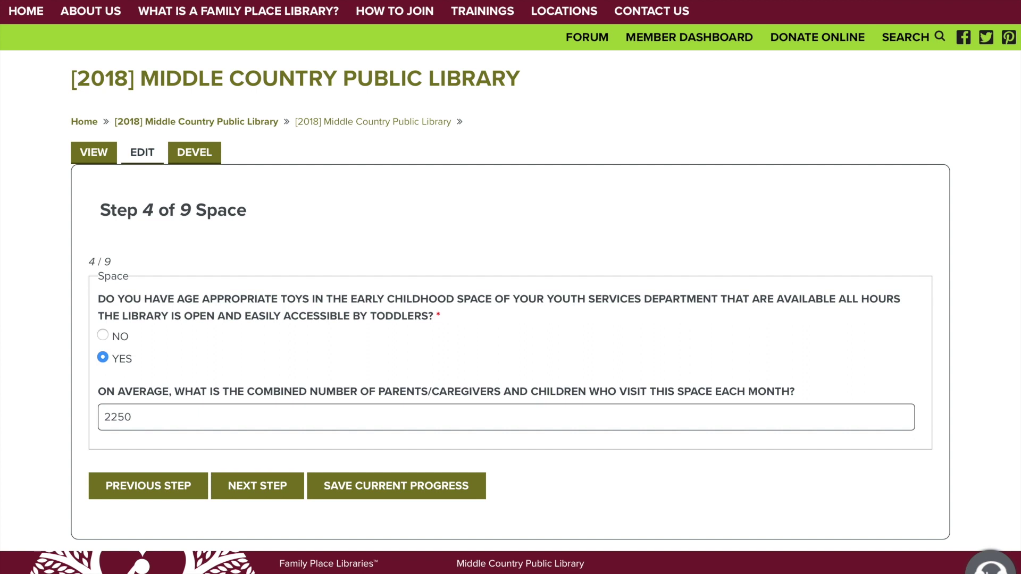
pyautogui.click(257, 486)
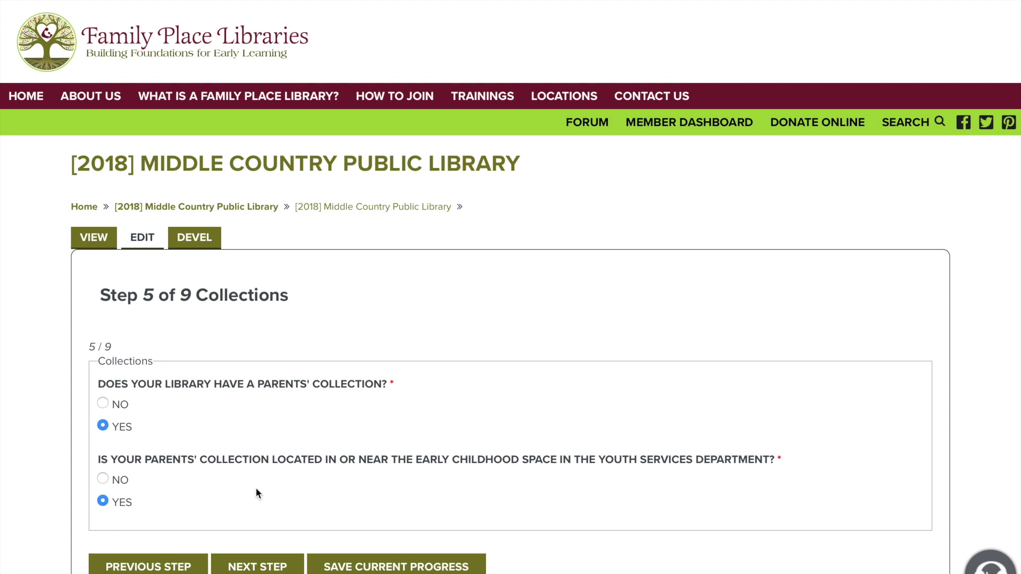
# Step: Move to Step 6 and review the two partner agencies and the partnership description
pyautogui.click(256, 563)
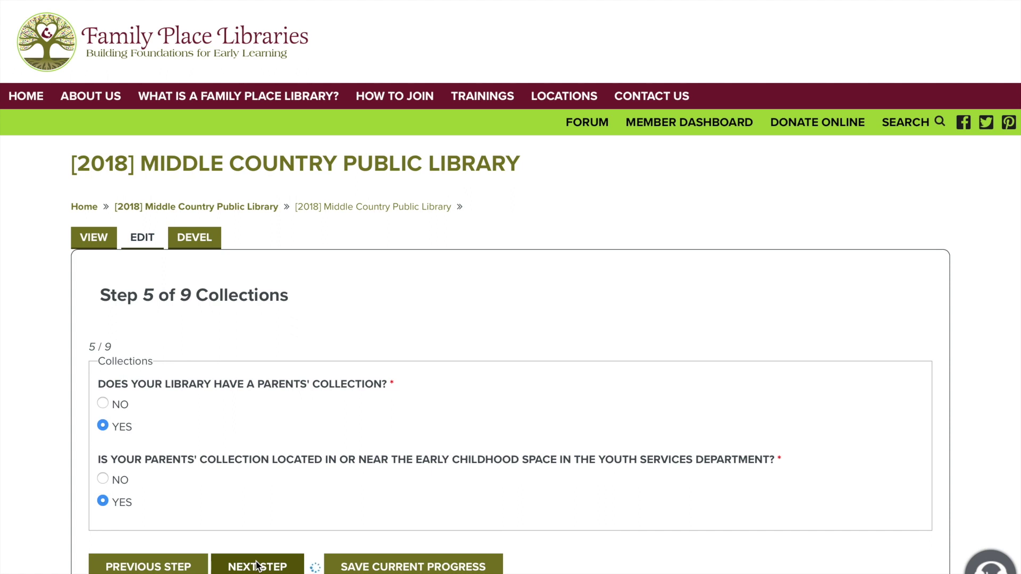
pyautogui.scroll(-2, 257, 562)
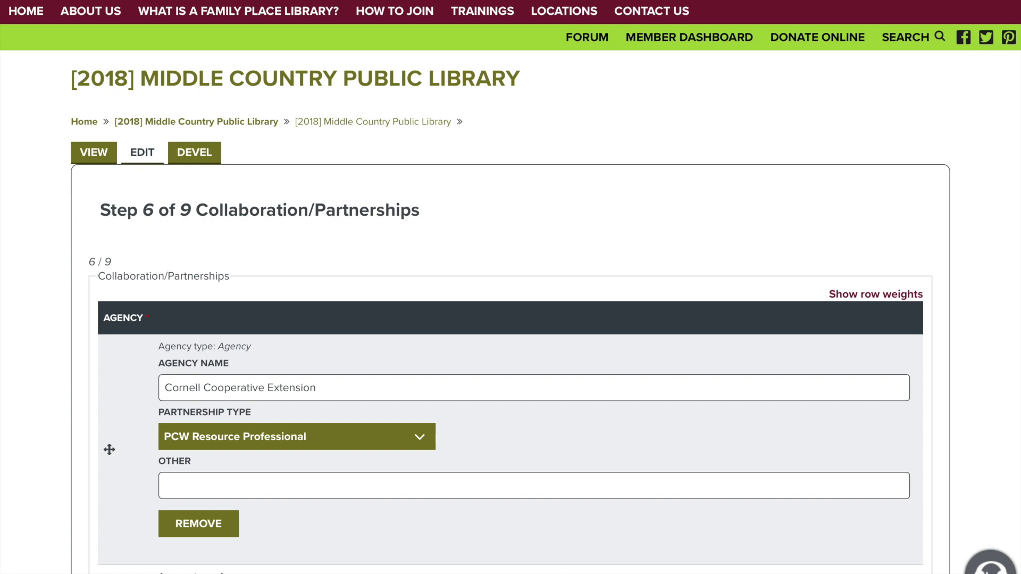
pyautogui.scroll(-1, 511, 287)
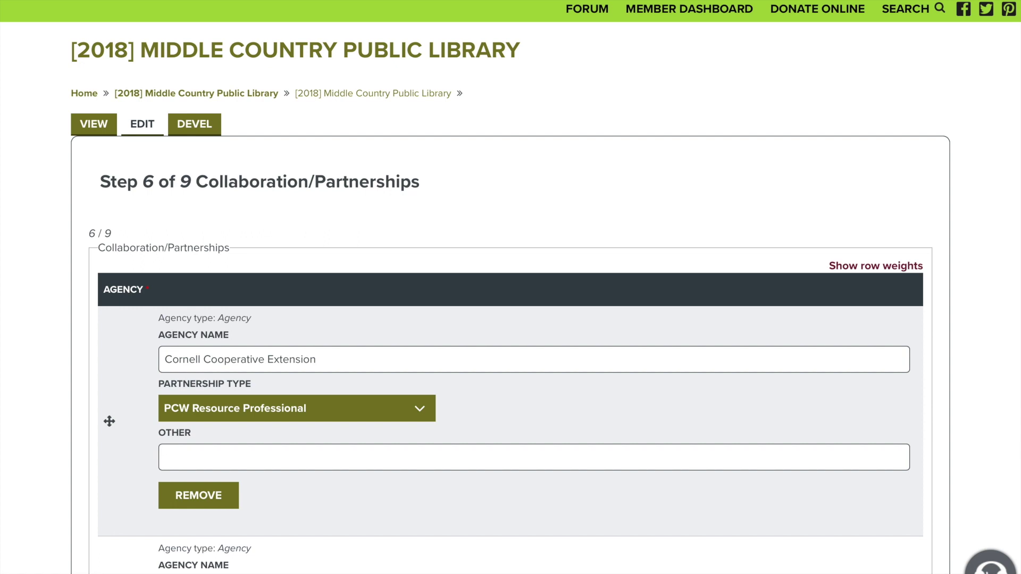
pyautogui.scroll(-8, 510, 288)
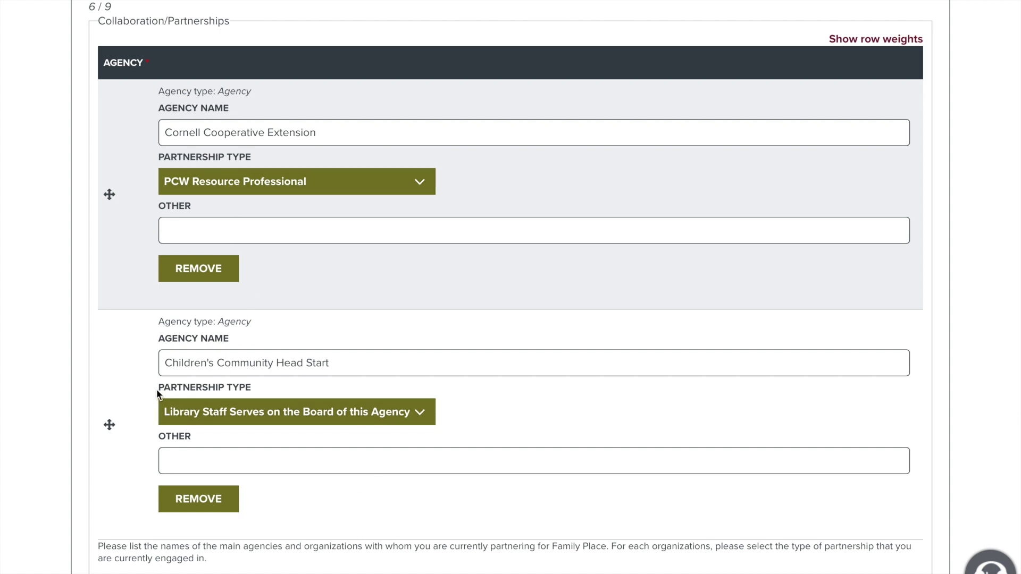
pyautogui.scroll(-1, 157, 391)
pyautogui.scroll(-14, 511, 287)
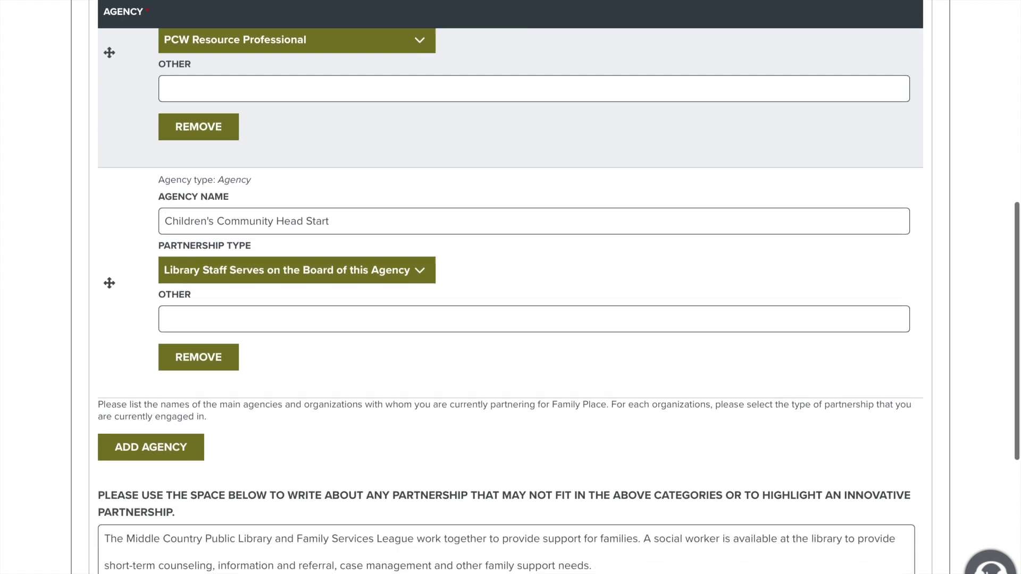
# Step: Advance to Step 7 Outreach, review it, and move on to Step 8 Trained Staff
pyautogui.click(239, 517)
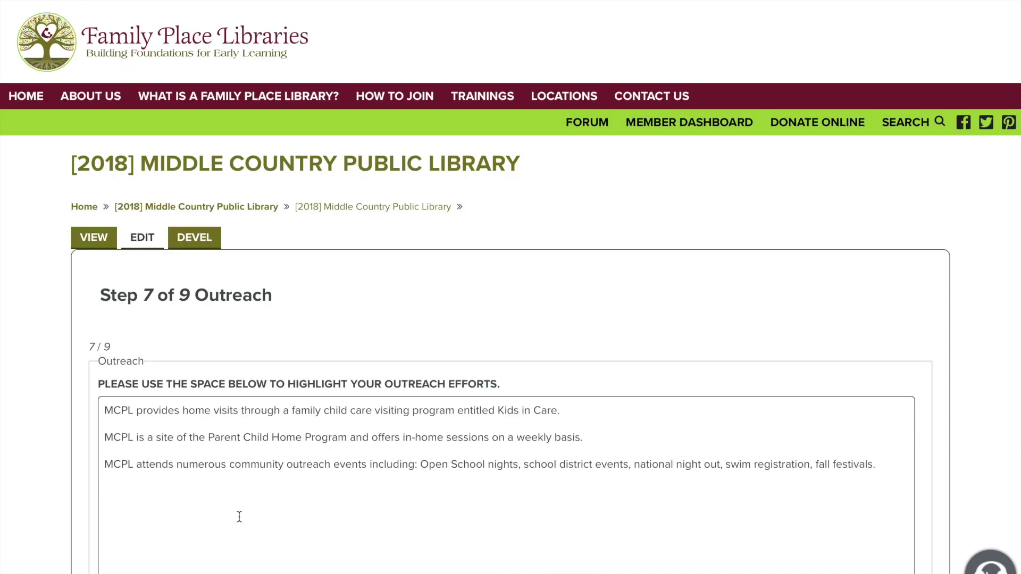
pyautogui.scroll(-2, 240, 517)
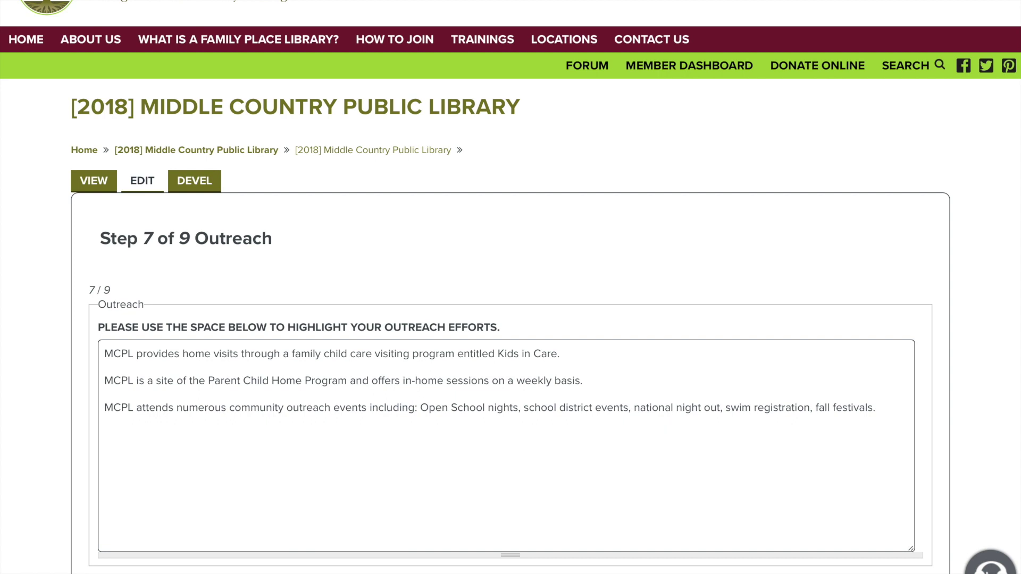
pyautogui.scroll(-1, 274, 532)
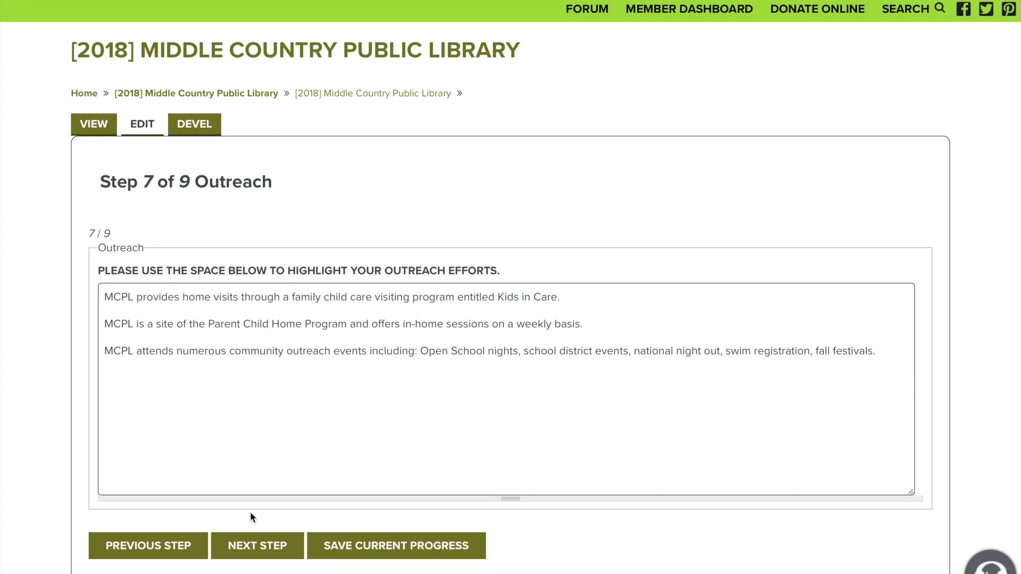
pyautogui.click(274, 546)
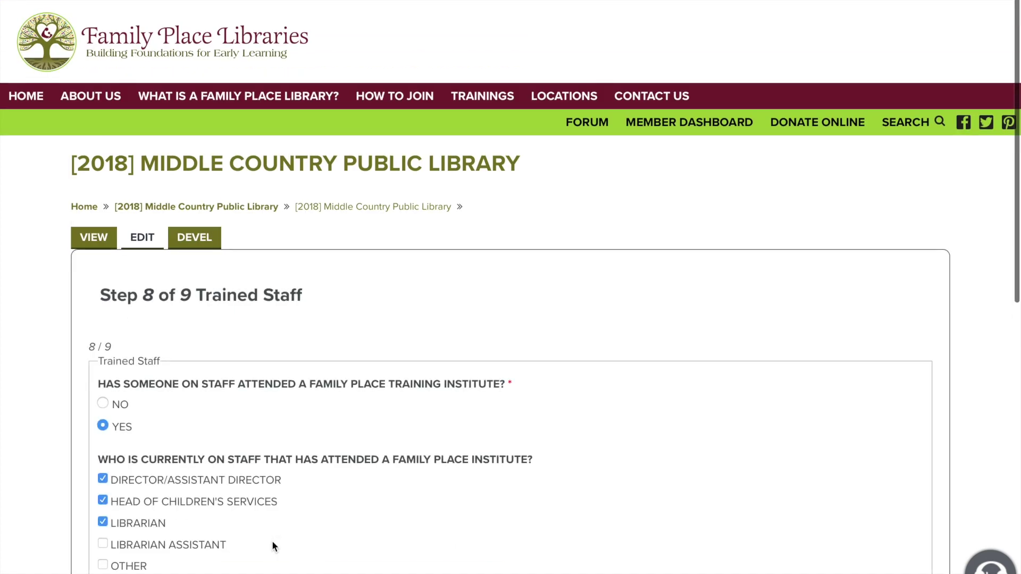
# Step: Review the three checked roles and four trainings, then advance to Step 9 Overview
pyautogui.scroll(-2, 511, 287)
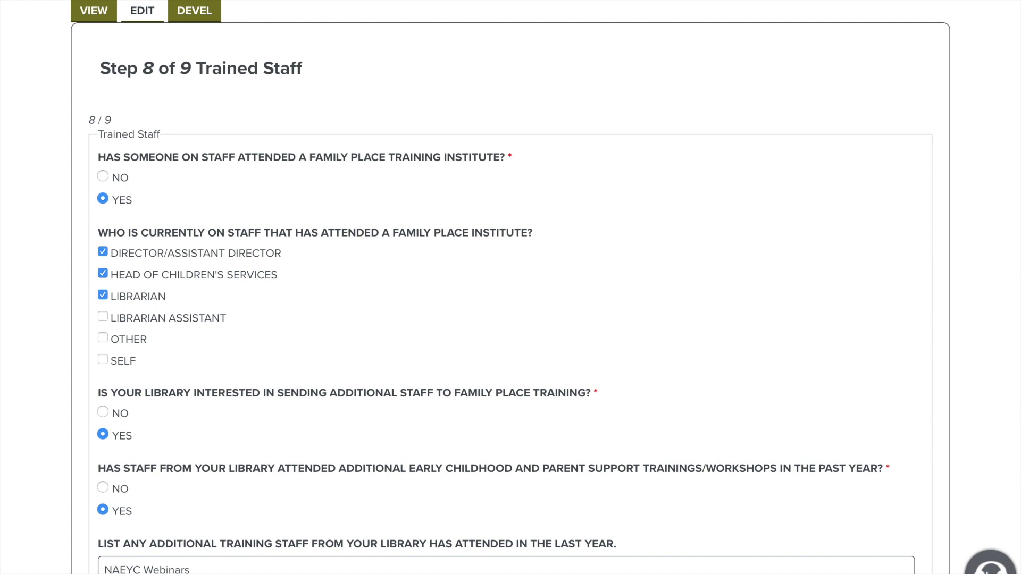
pyautogui.scroll(-5, 511, 287)
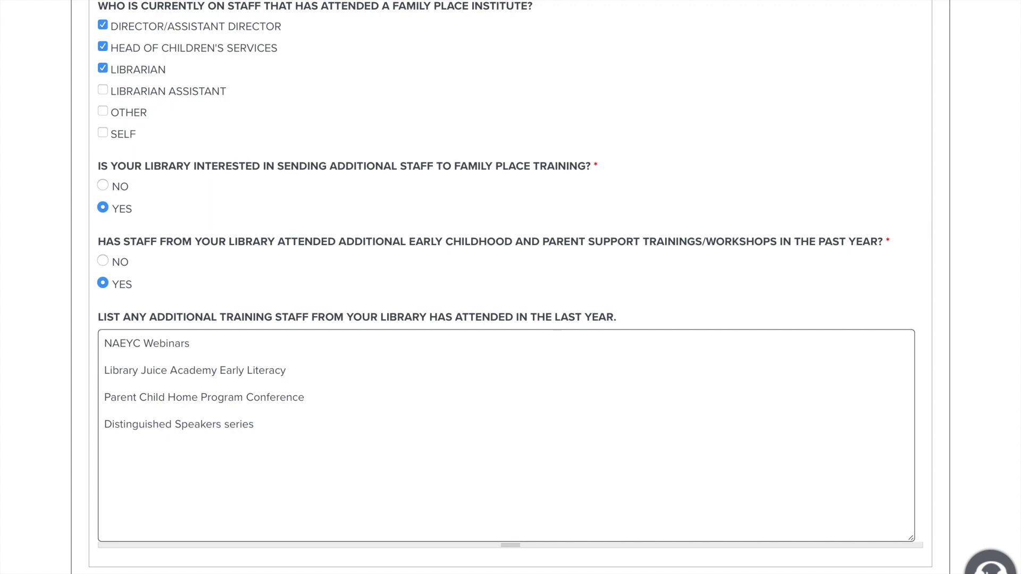
pyautogui.scroll(-2, 355, 510)
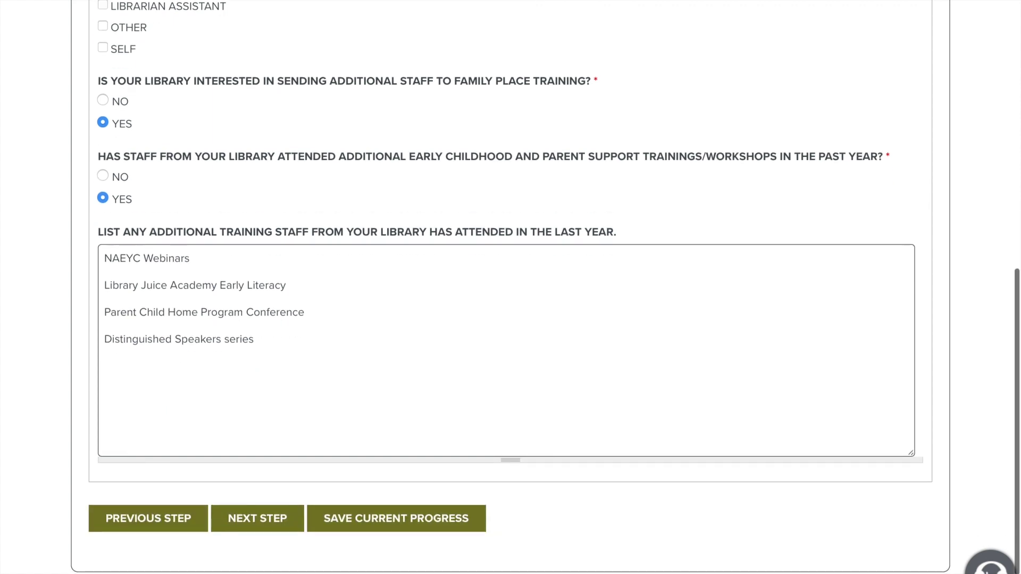
pyautogui.click(283, 518)
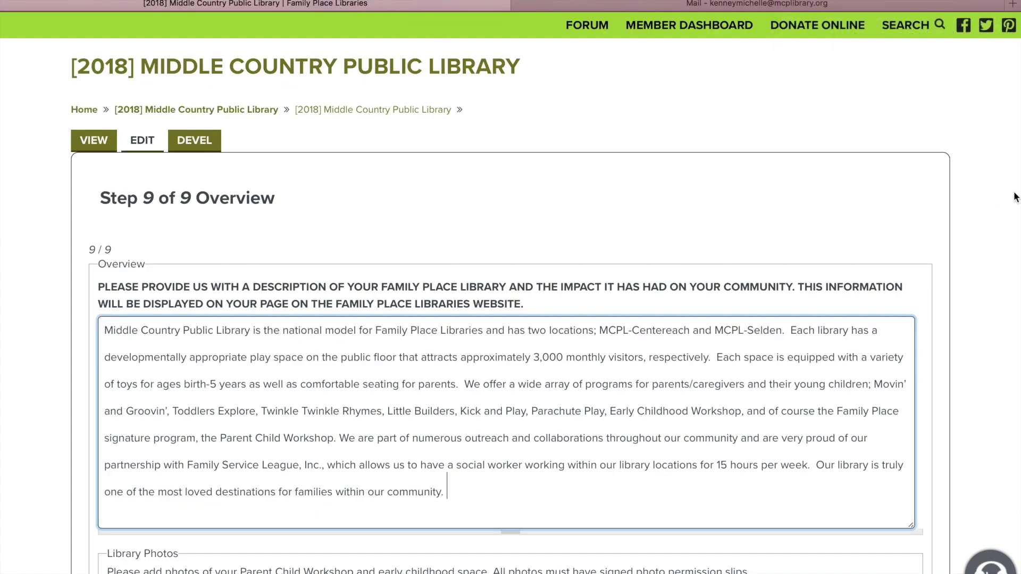
# Step: Finish the Step 9 library description and begin attaching a file under Library Photos
pyautogui.click(899, 220)
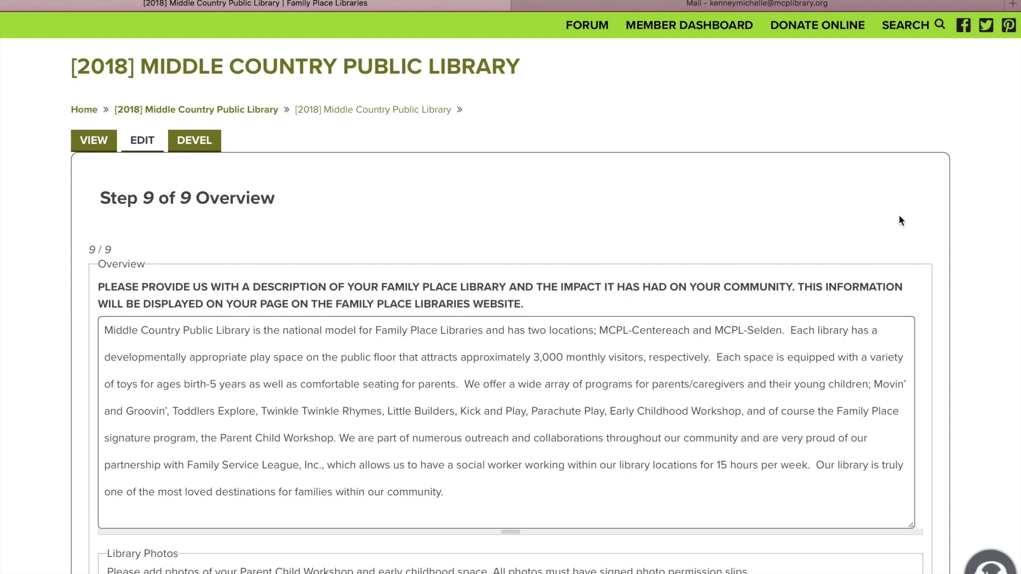
pyautogui.scroll(-2, 899, 221)
pyautogui.scroll(-4, 899, 214)
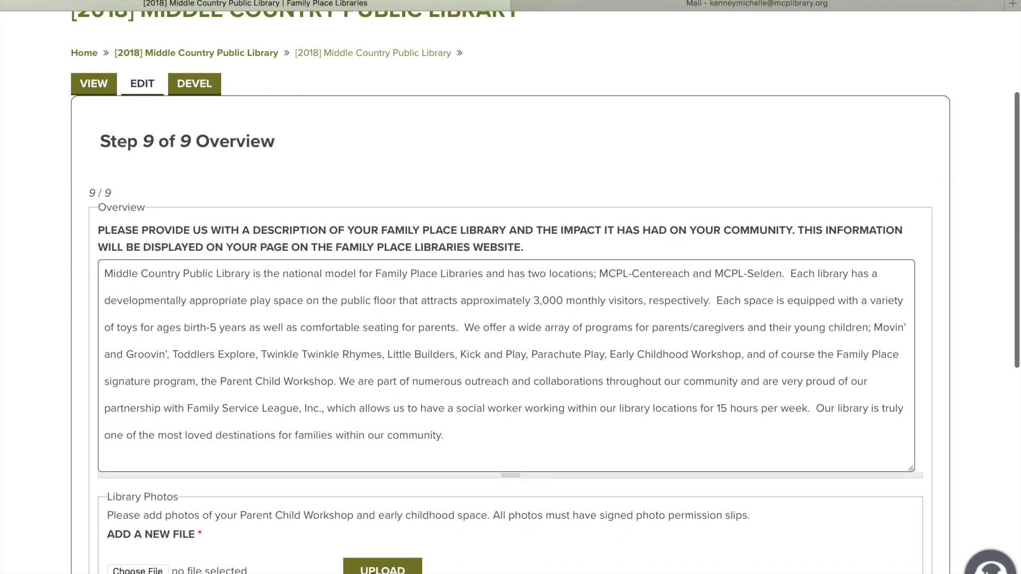
pyautogui.scroll(-3, 530, 208)
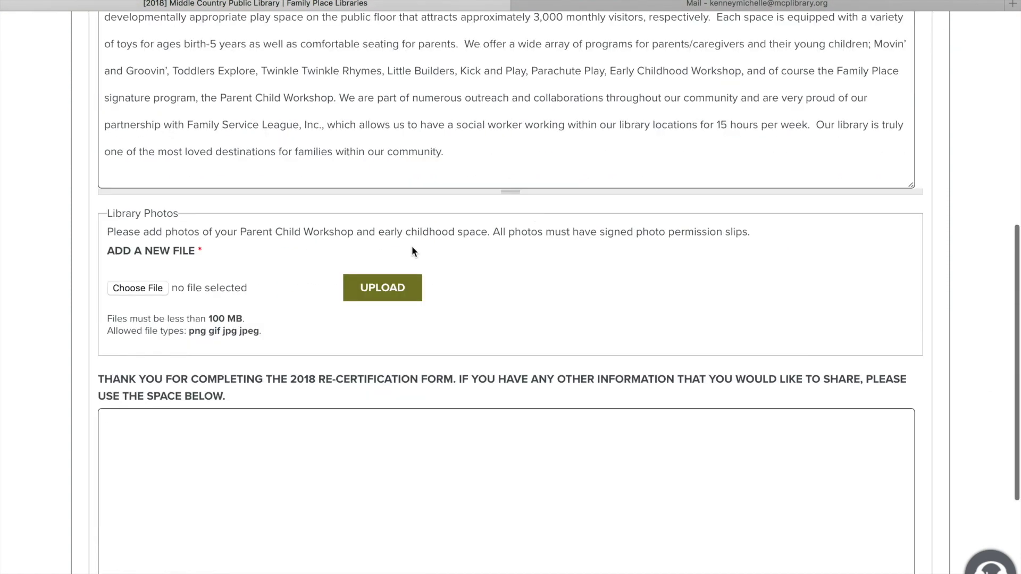
pyautogui.click(155, 289)
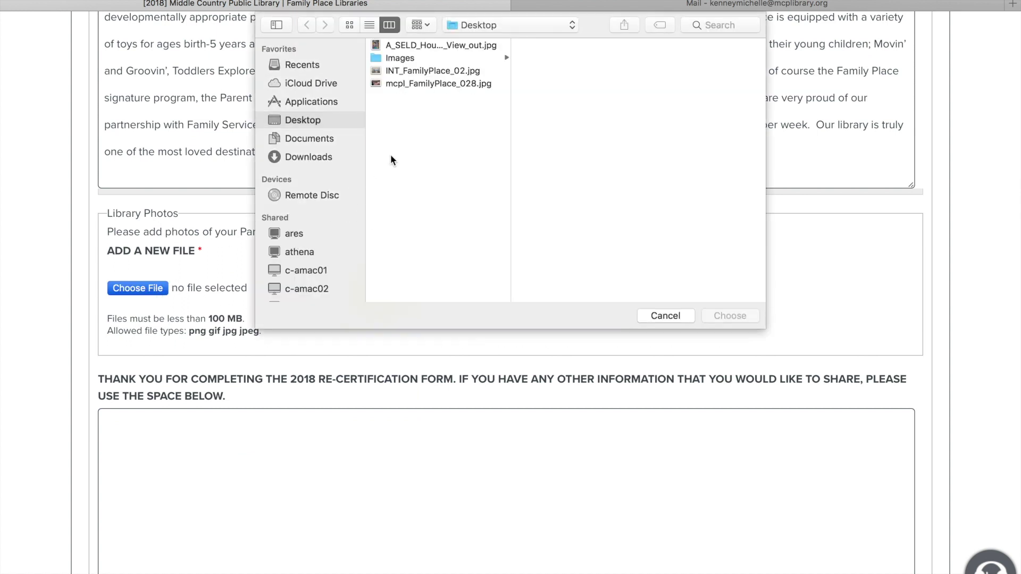
# Step: Upload A_SELD_Hough_View_out.jpg as a library photo and submit the recertification form
pyautogui.click(439, 45)
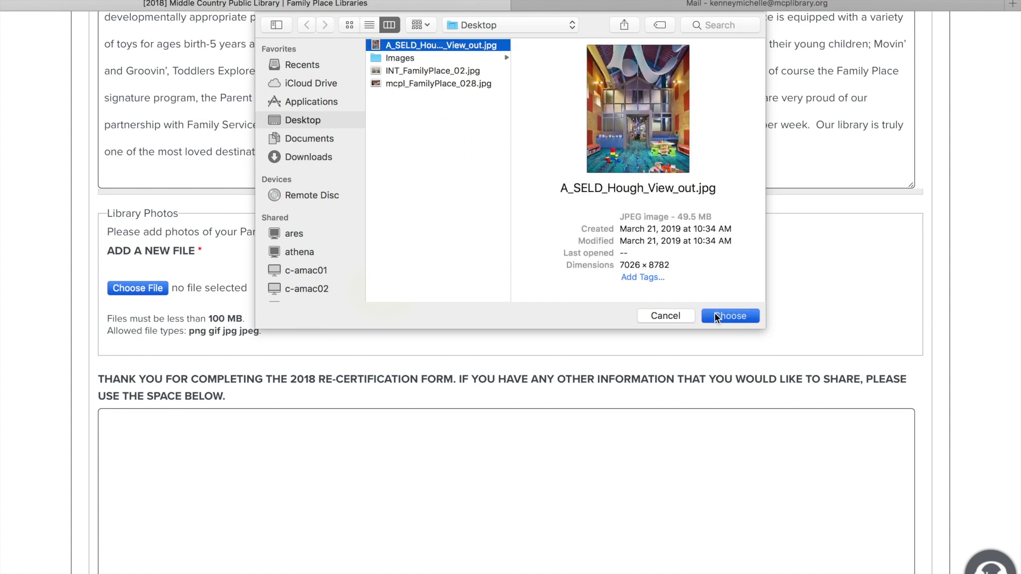
pyautogui.click(729, 316)
pyautogui.click(382, 288)
pyautogui.scroll(-5, 319, 426)
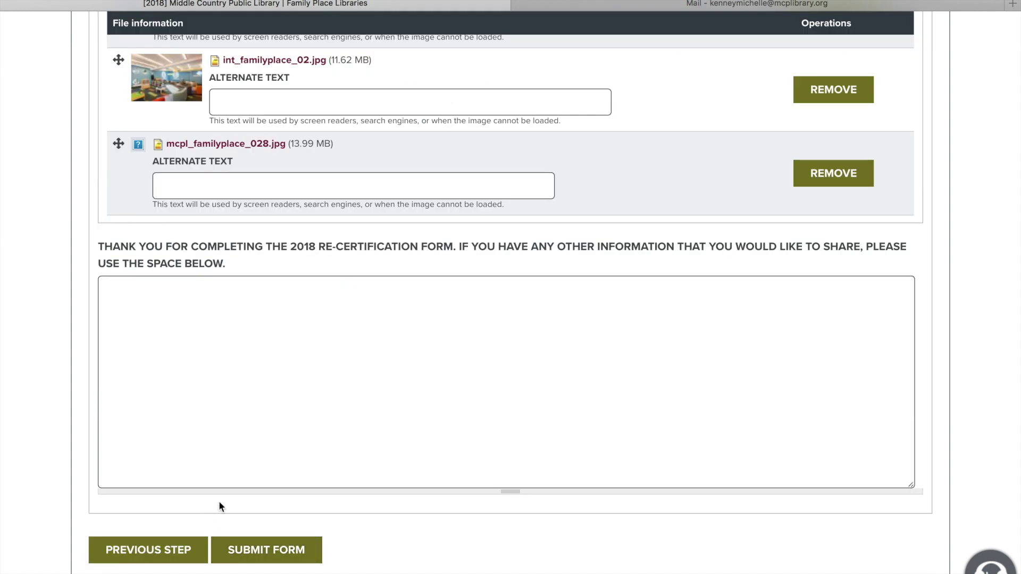
pyautogui.click(254, 549)
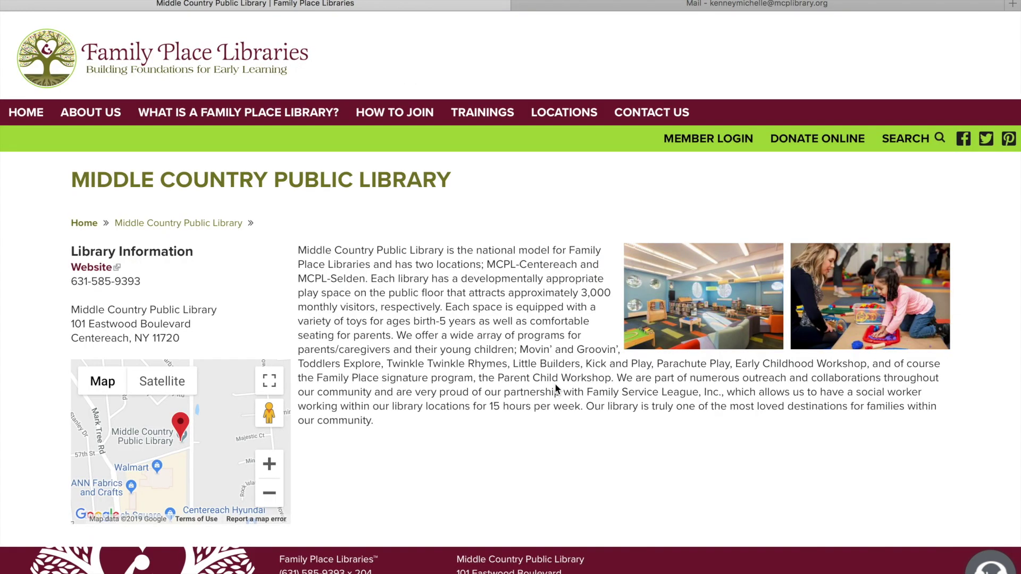